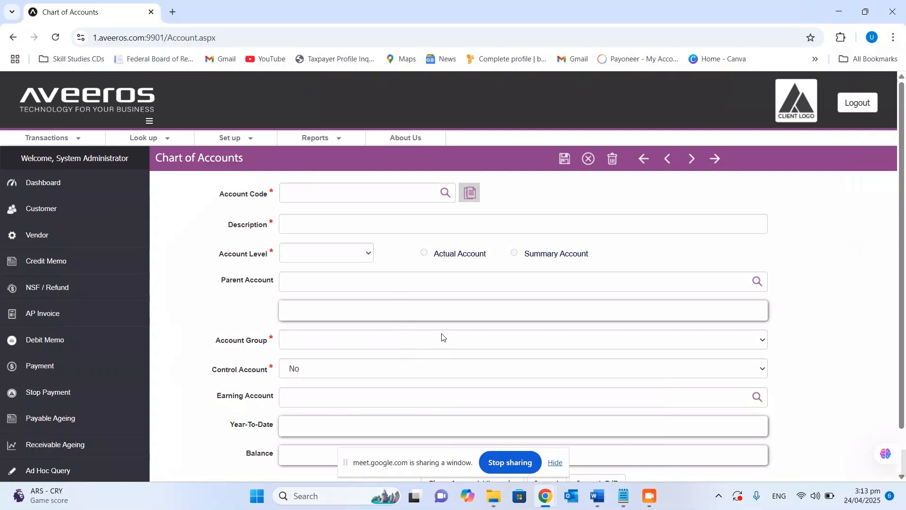
Open the general ledger segment definition and bring up the setup window for segment codes
mouse_move(239, 138)
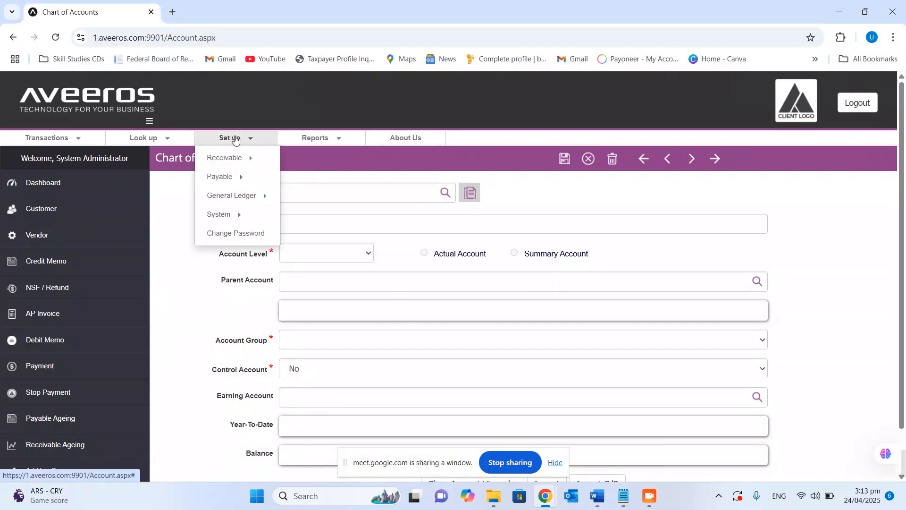
mouse_move(243, 199)
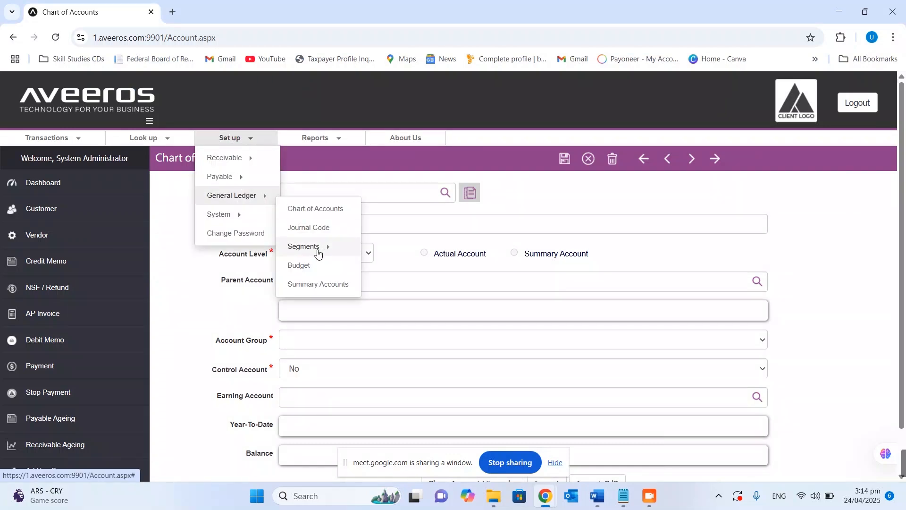
mouse_move(318, 249)
left_click(403, 262)
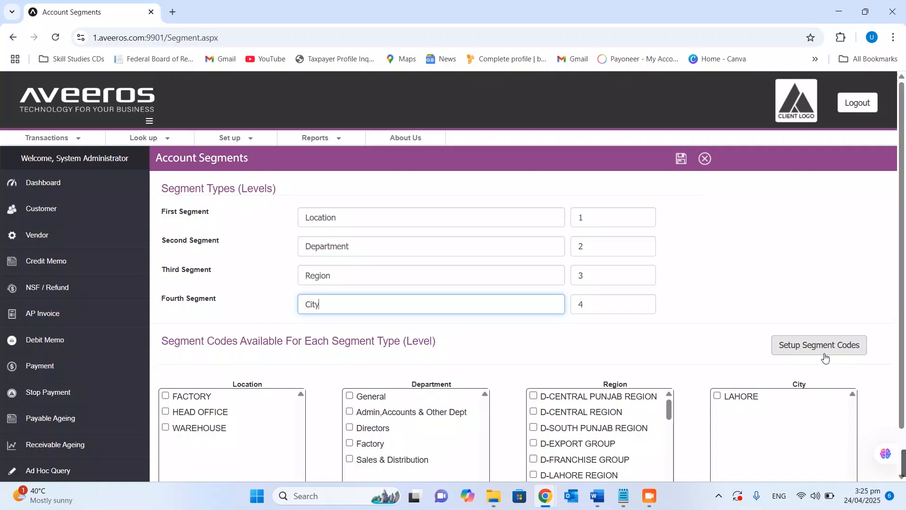
scroll(821, 348, "down", 1)
left_click(817, 298)
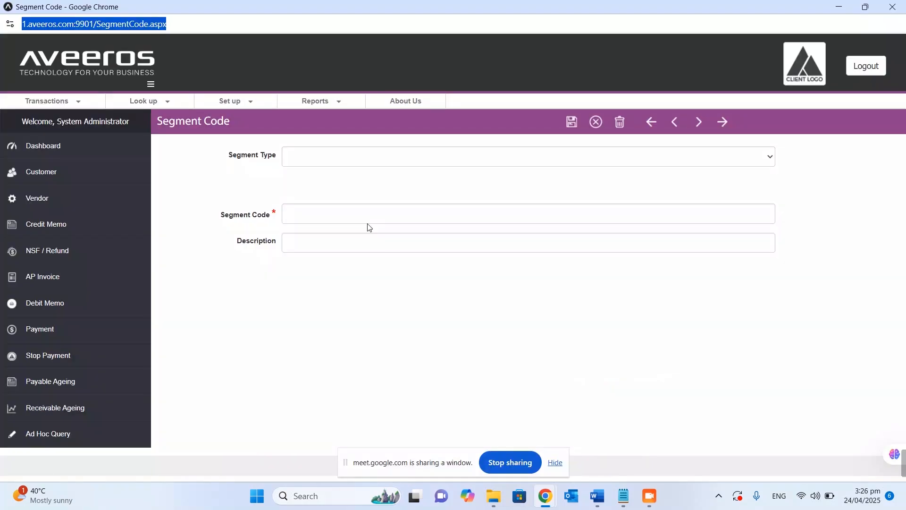
Add a segment code Q with the description QA to the Location segment type
double_click(159, 188)
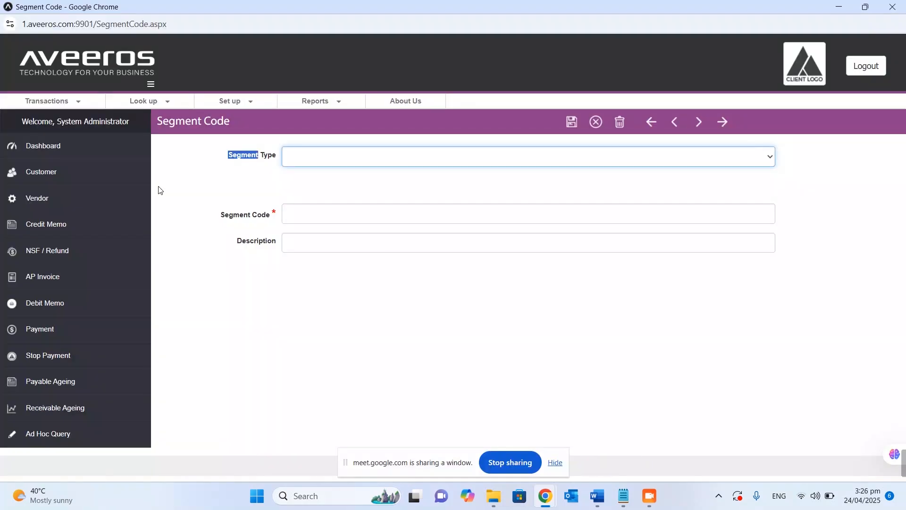
left_click(398, 165)
left_click(317, 189)
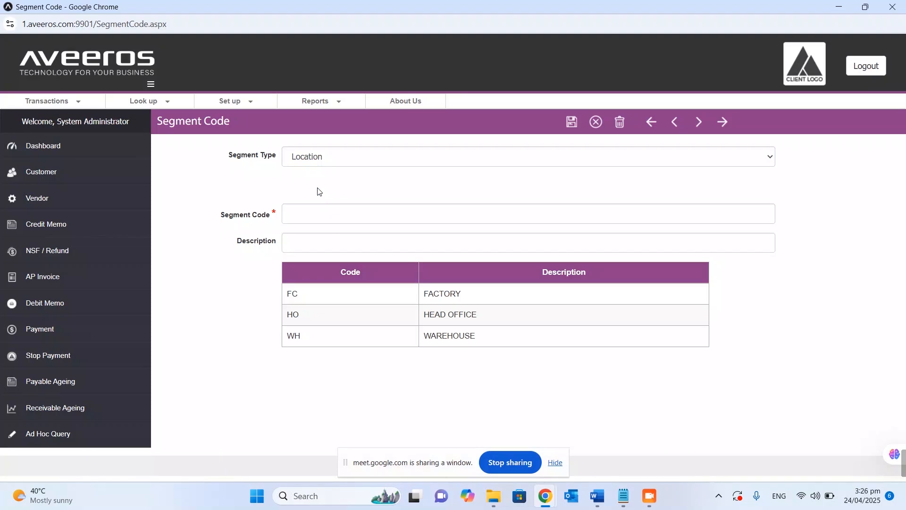
left_click(373, 214)
type("Q")
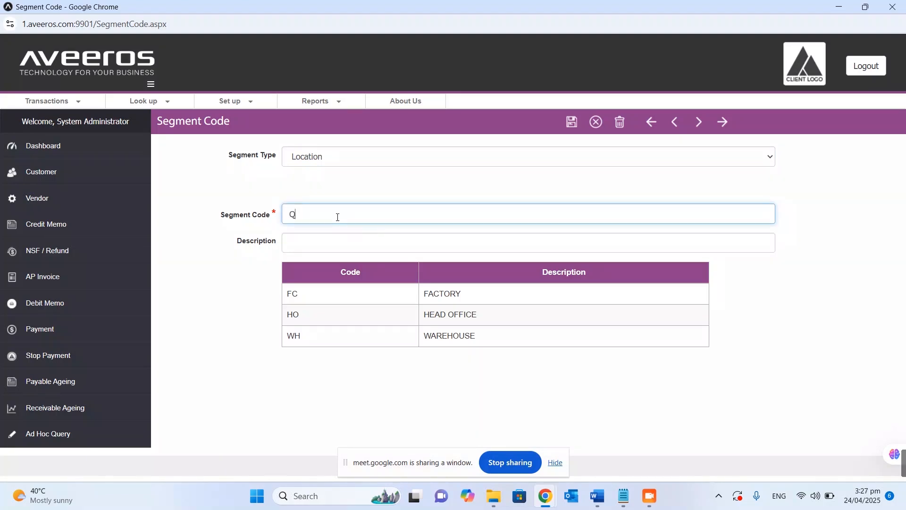
left_click(314, 241)
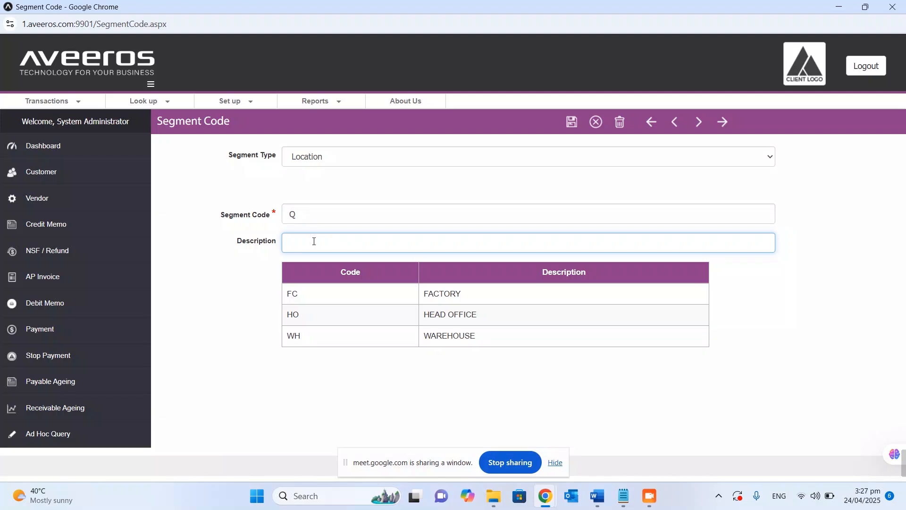
type("QA")
key("Return")
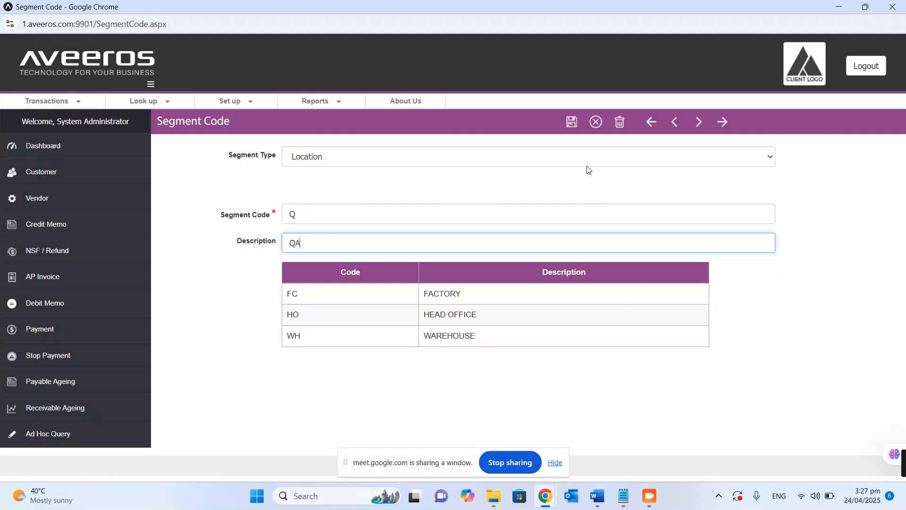
key("Return")
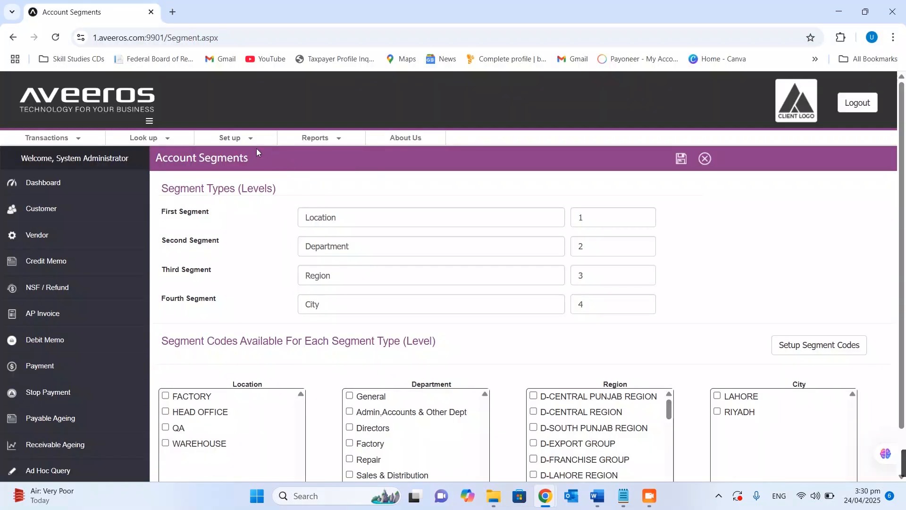
Open the general ledger journal codes and examine the available list, especially the Bank Payment Voucher code and description
left_click(229, 138)
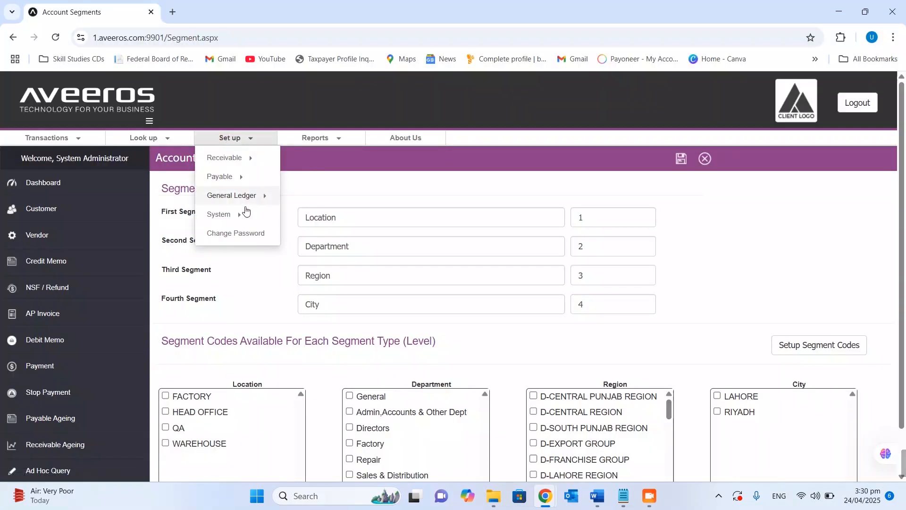
mouse_move(253, 199)
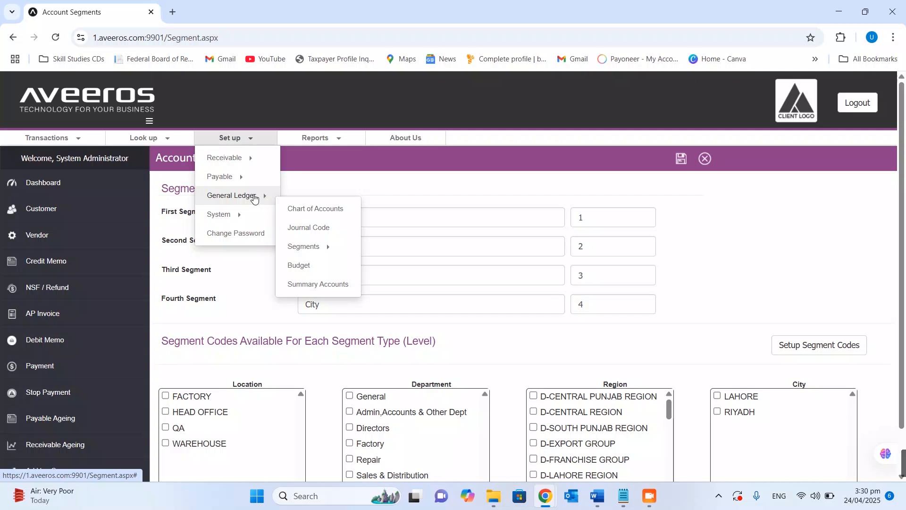
left_click(307, 231)
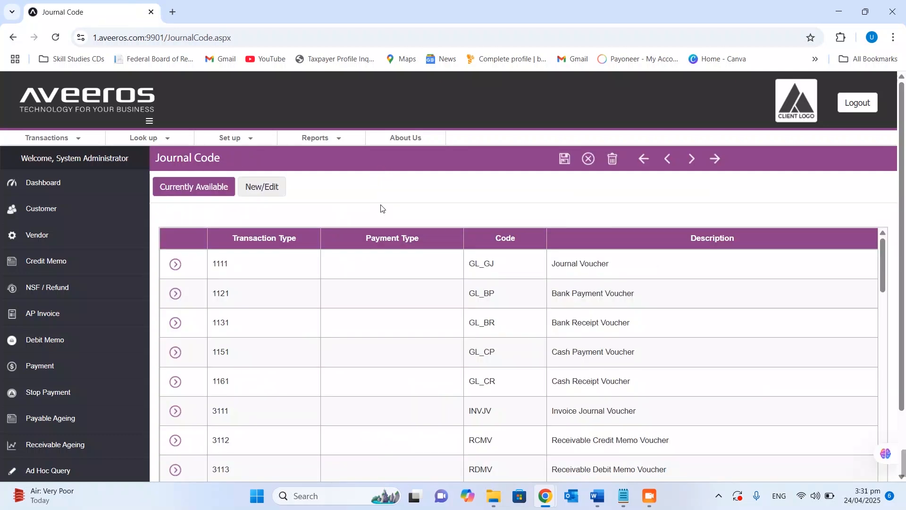
scroll(391, 206, "down", 1)
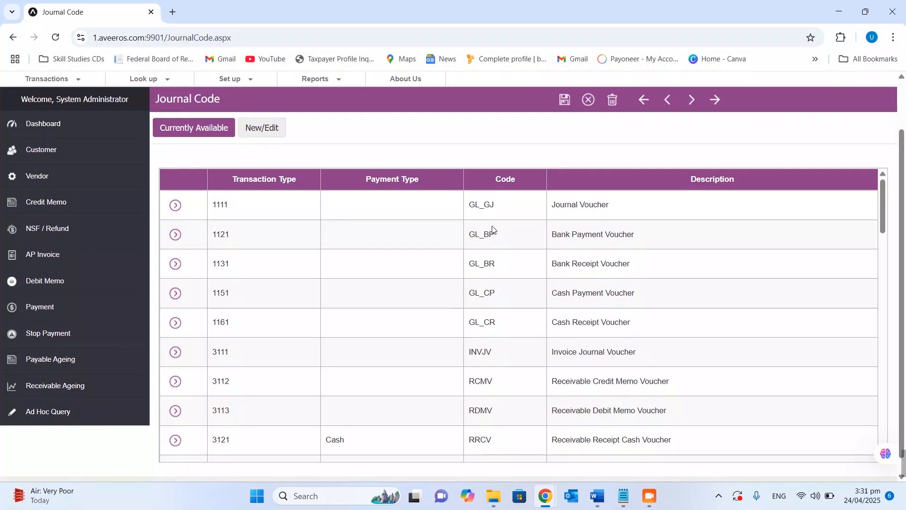
scroll(497, 232, "down", 2)
scroll(498, 237, "up", 2)
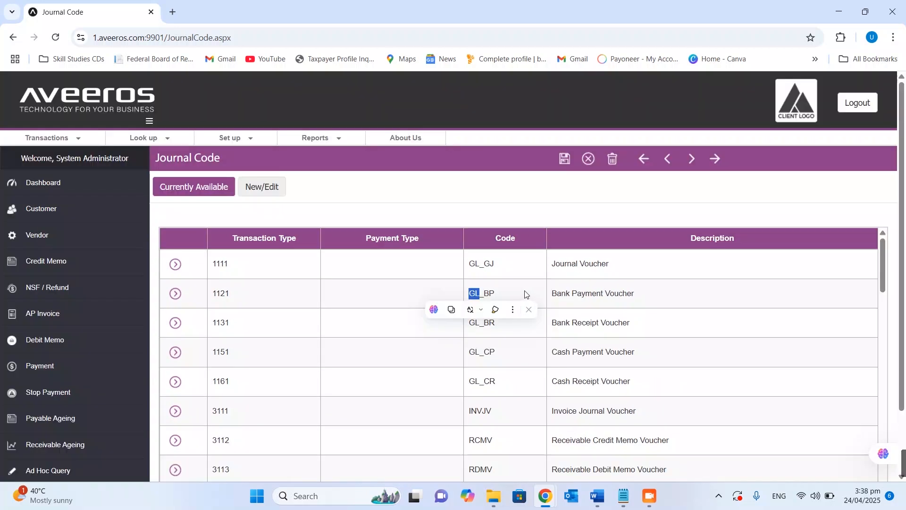
left_click_drag(635, 294, 553, 303)
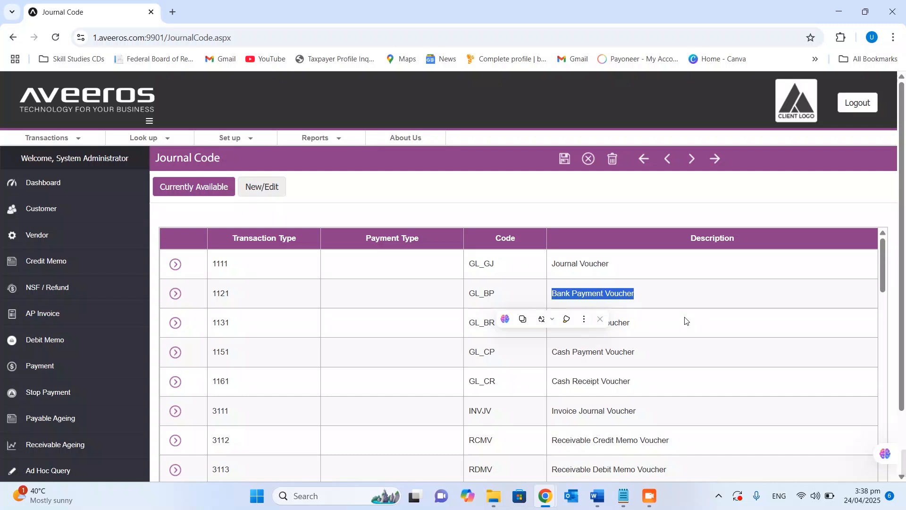
left_click(471, 291)
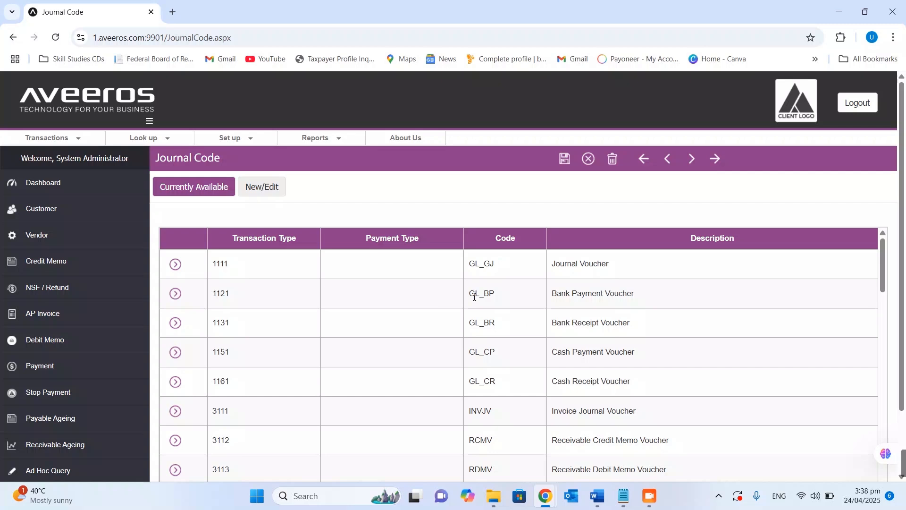
Open the document number format settings in the system setup
left_click(233, 138)
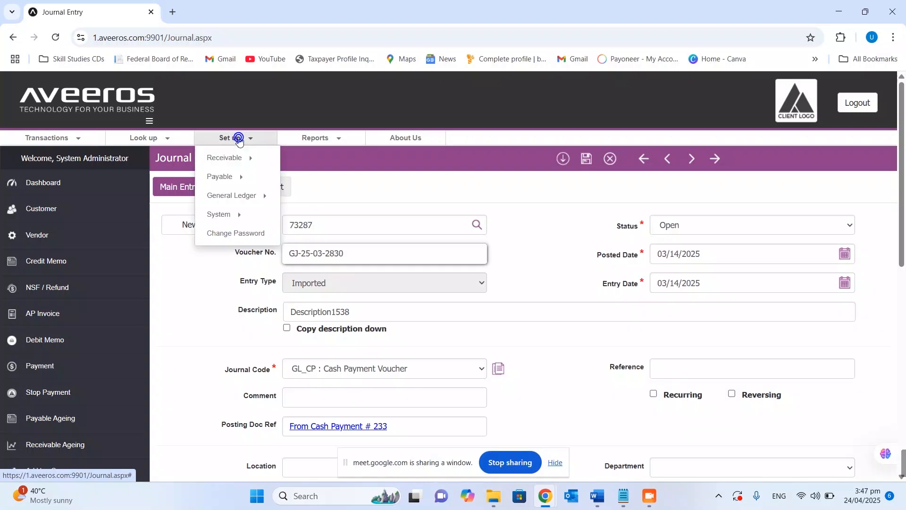
left_click(222, 214)
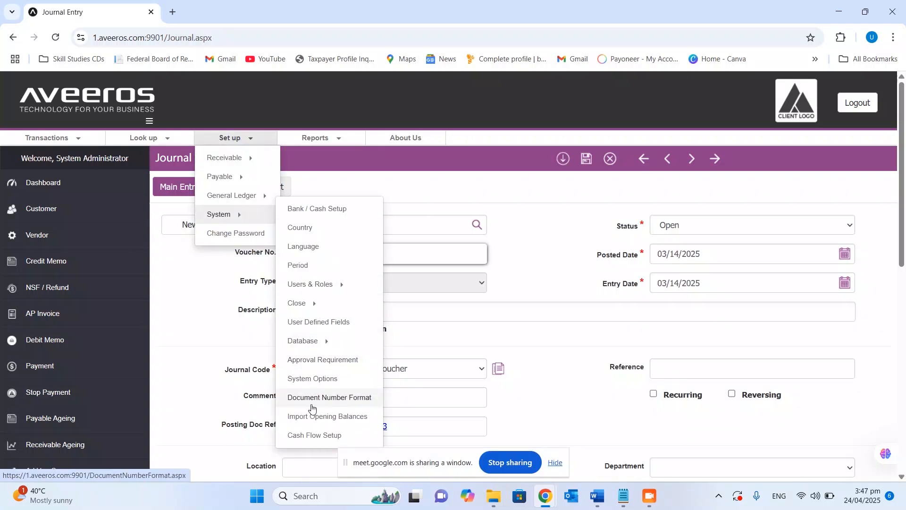
left_click(352, 400)
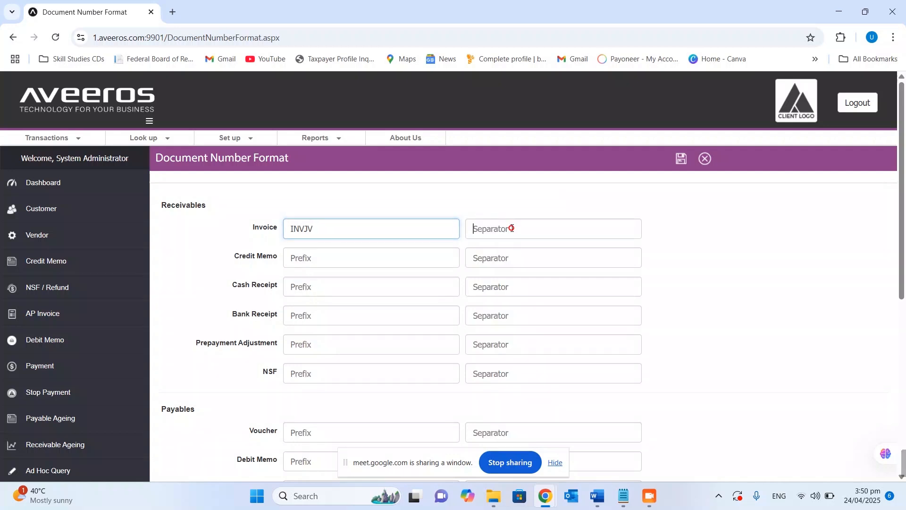
Try "/" as the separator for receivables invoices, and set it to "-" instead
left_click(508, 230)
type("/")
key("BackSpace")
type("/")
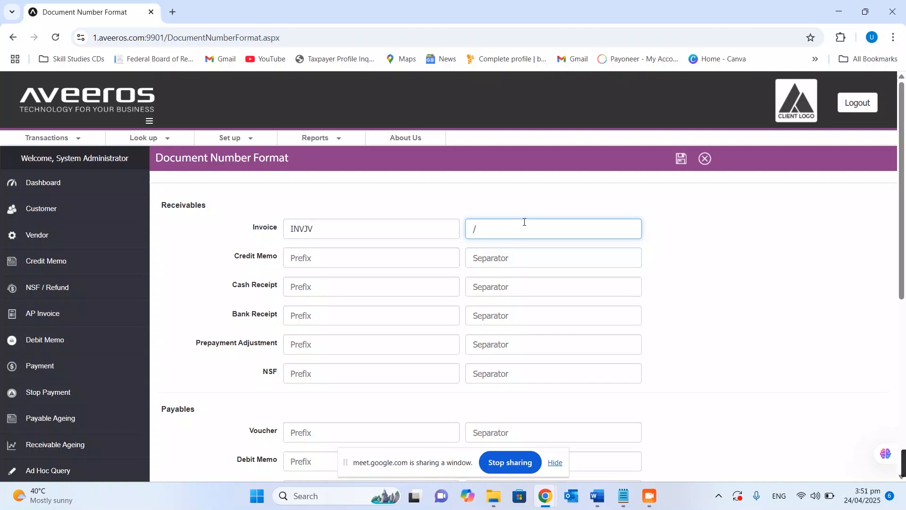
key("BackSpace")
type("-")
Set the receivables credit memo prefix to CRMC and the cash receipt prefix to CRVC, each with "-" as separator
left_click(415, 266)
type("CRMC")
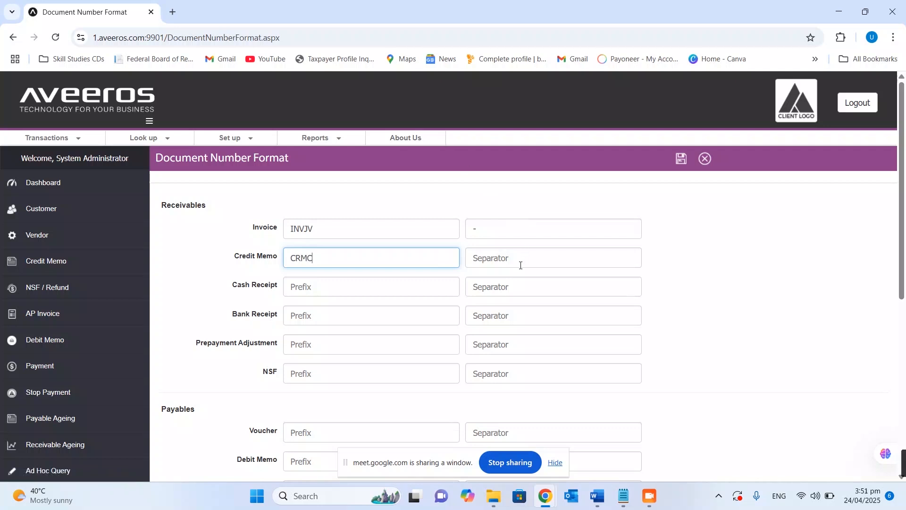
left_click(514, 259)
type("-")
left_click(328, 293)
type("CRVC")
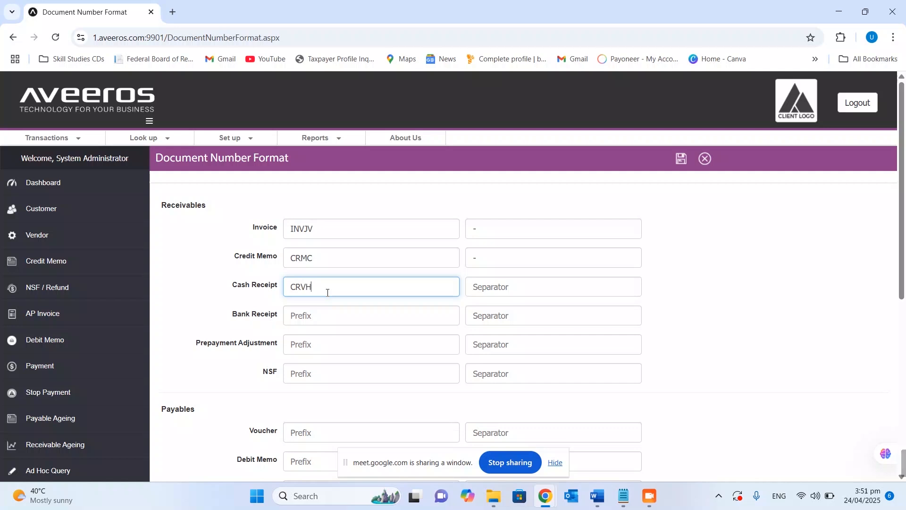
left_click(498, 292)
type("-")
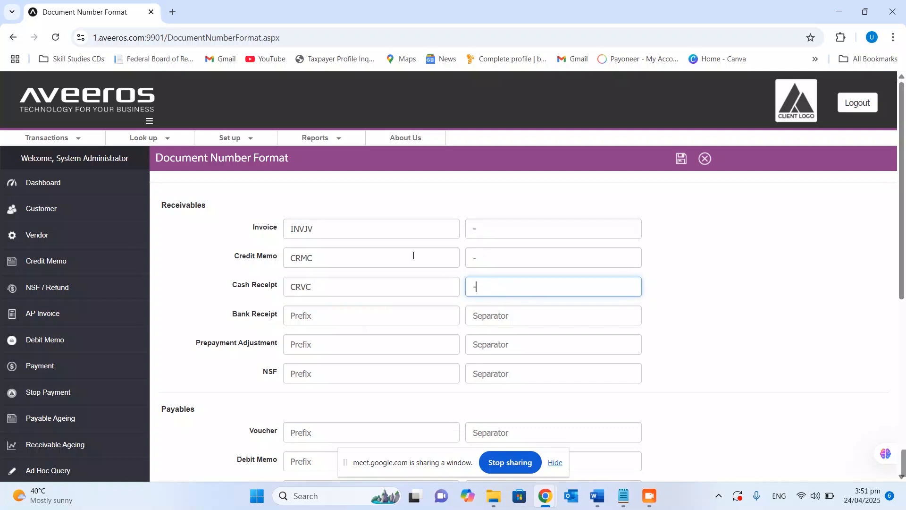
Replace the separator of the receivables credit memo with "/"
left_click(504, 228)
left_click(348, 261)
left_click_drag(480, 256, 409, 261)
key("BackSpace")
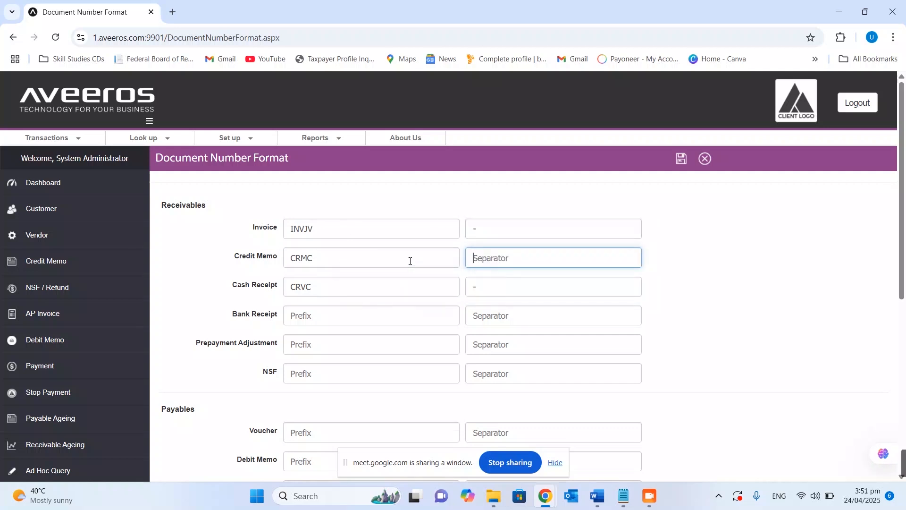
type("/")
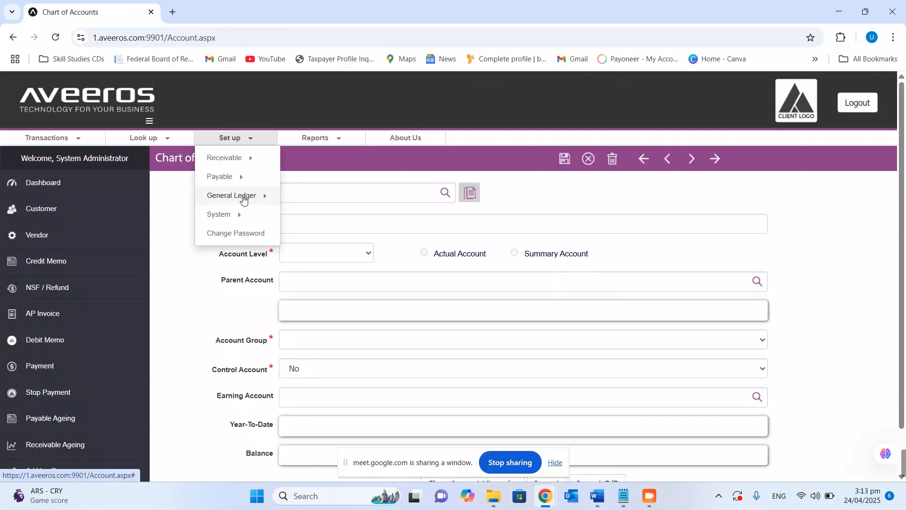
Revisit the general ledger segment definition and journal code setup pages
mouse_move(235, 197)
mouse_move(318, 251)
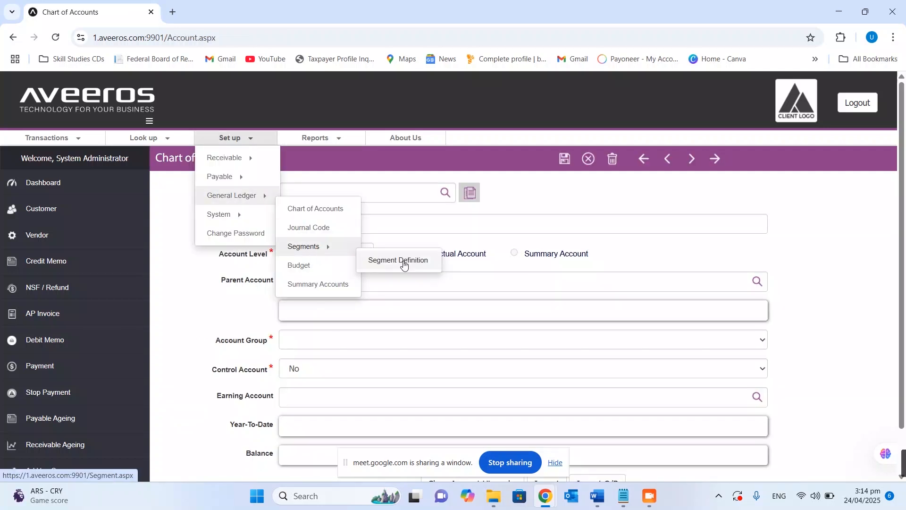
left_click(402, 260)
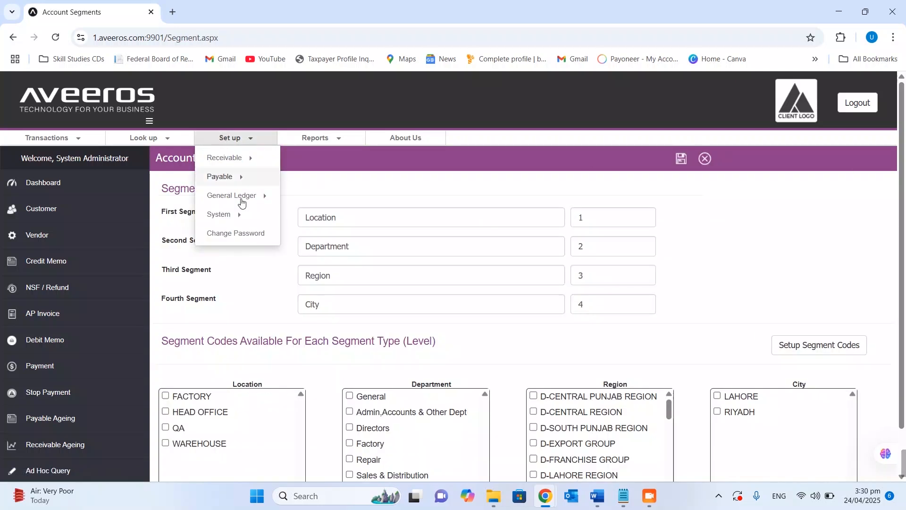
mouse_move(253, 199)
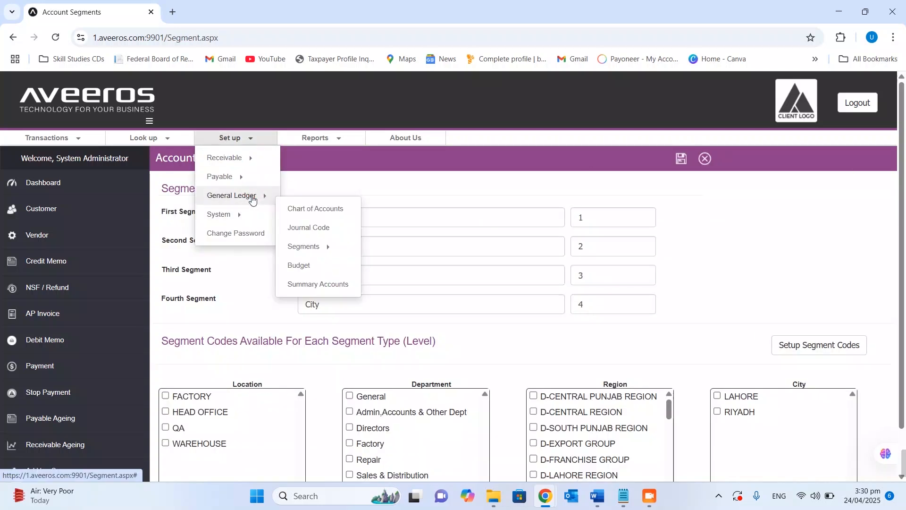
left_click(306, 229)
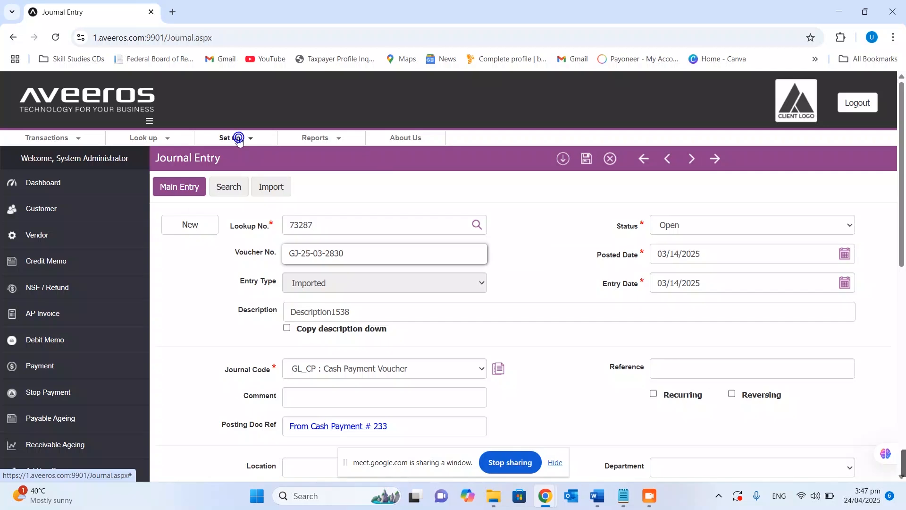
Return to the document number format page to view the prefixes and separators
left_click(234, 137)
left_click(239, 214)
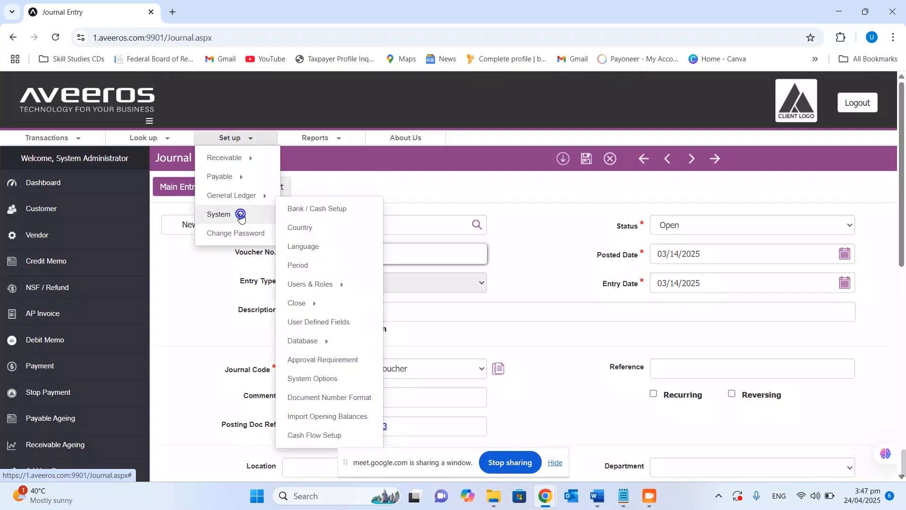
left_click(350, 399)
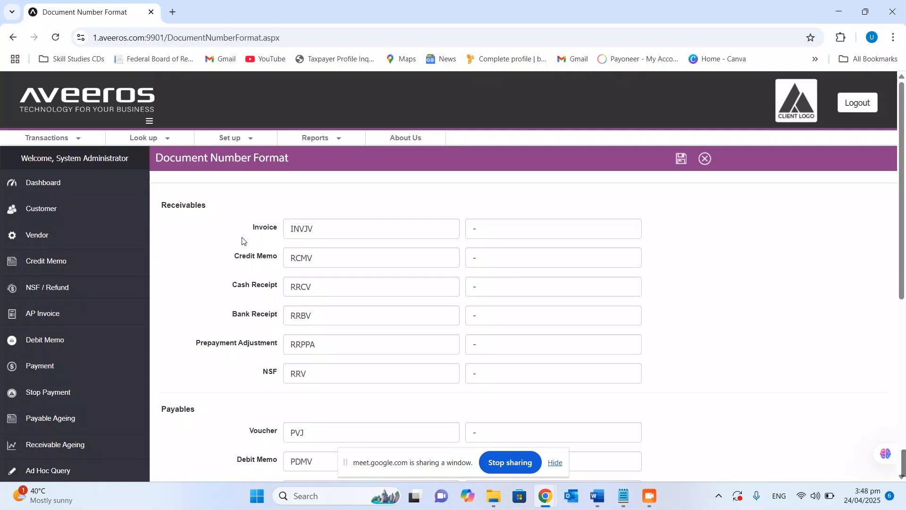